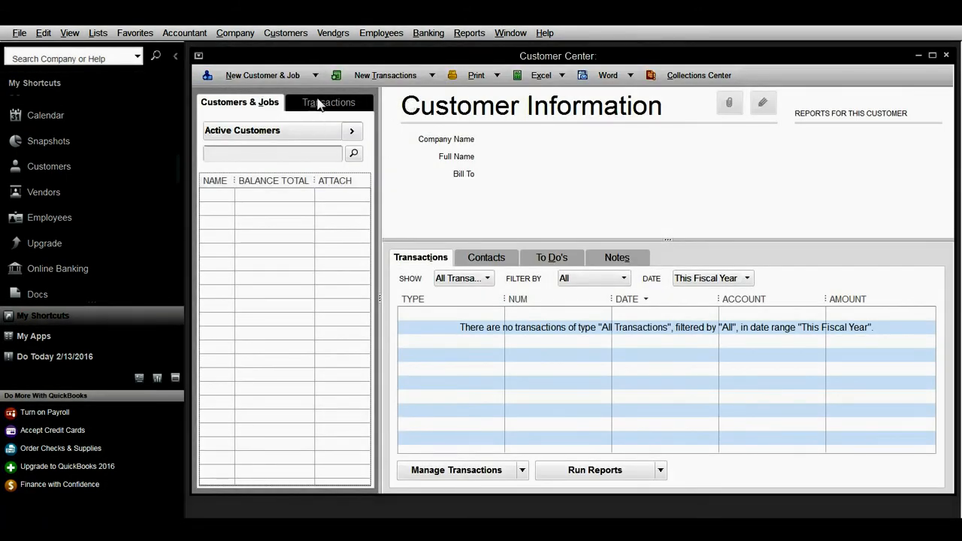
- Maximize the Customer Center window and start a new customer record
left_click_drag(878, 64, 876, 79)
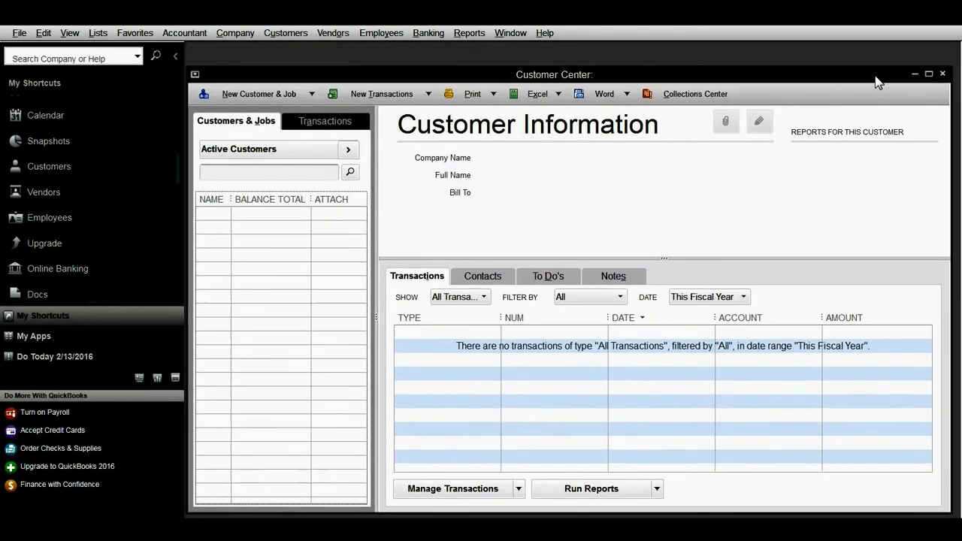
left_click(929, 71)
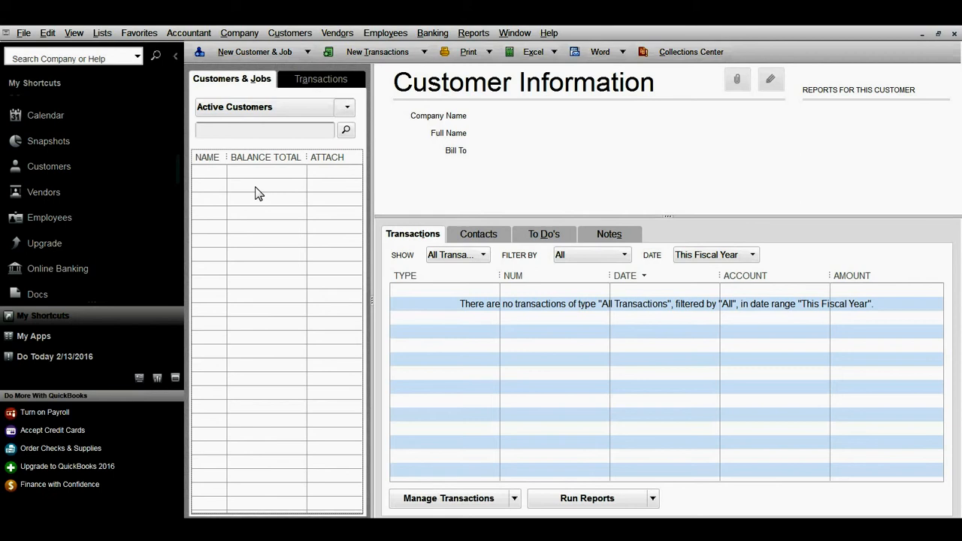
left_click(282, 51)
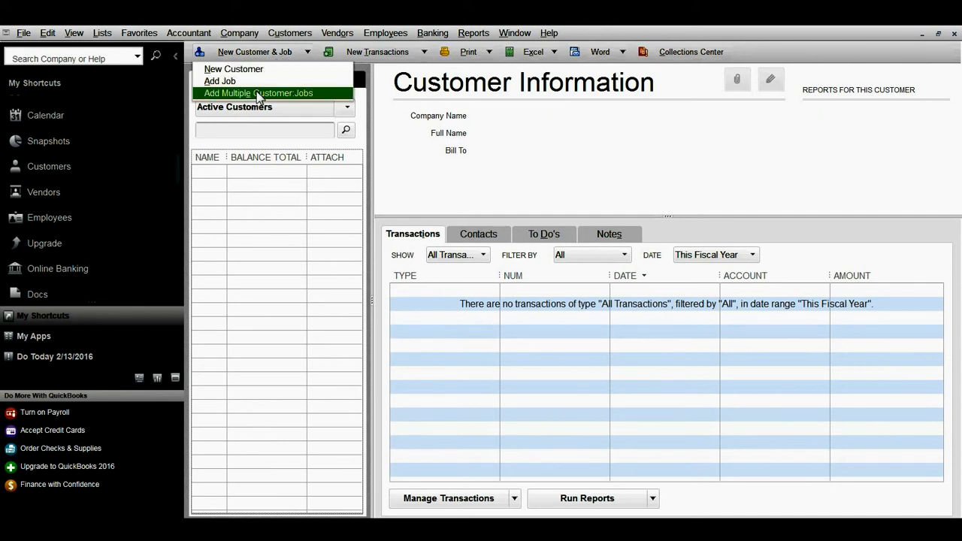
left_click(226, 69)
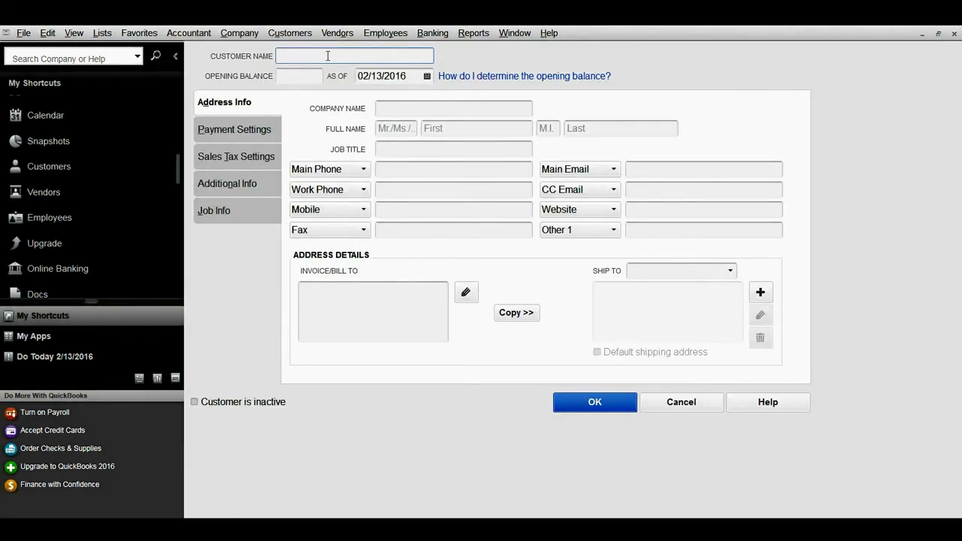
- Enter "customer 1" as the new record's customer name
type("cuto")
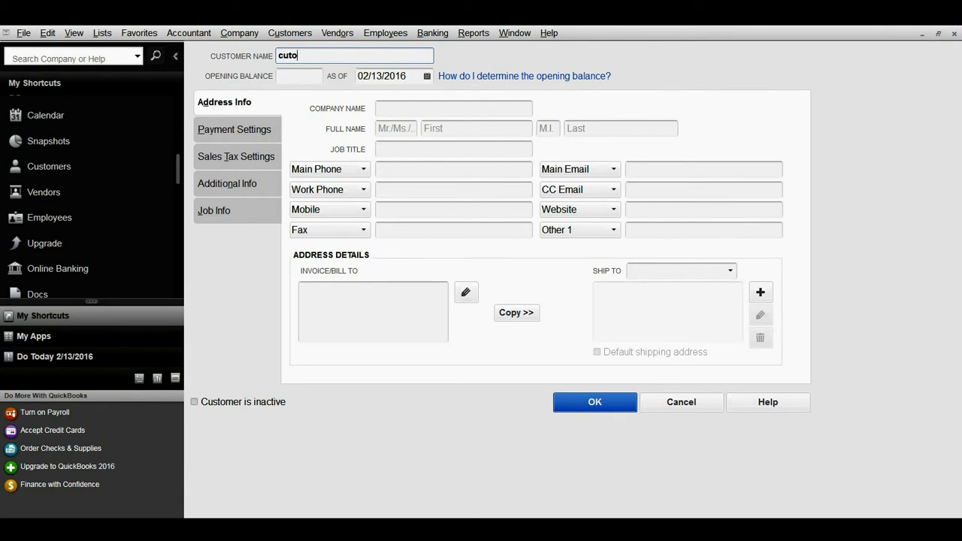
key("BackSpace")
key("BackSpace")
type("stomer 1")
- Enter "Company A" as the customer's company name, leaving the opening balance blank
left_click(307, 73)
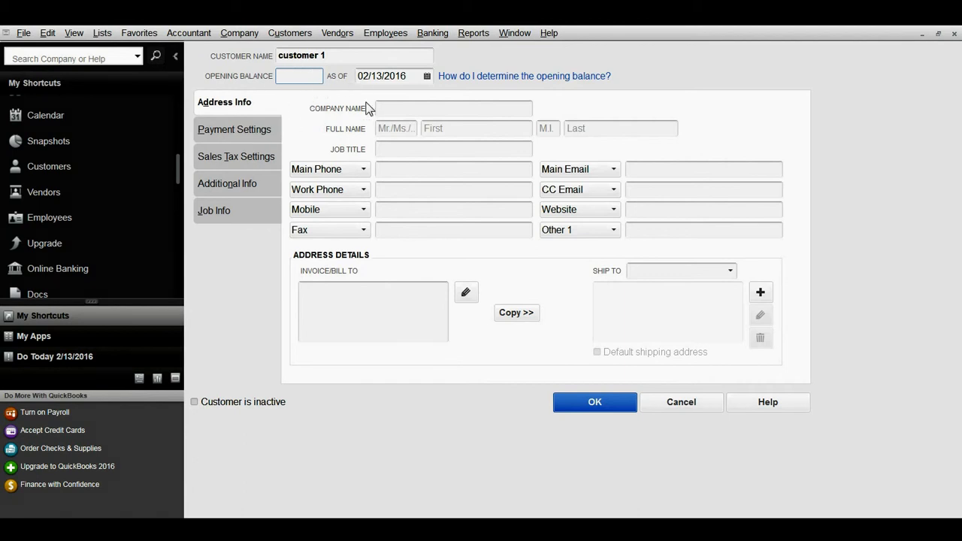
left_click(391, 107)
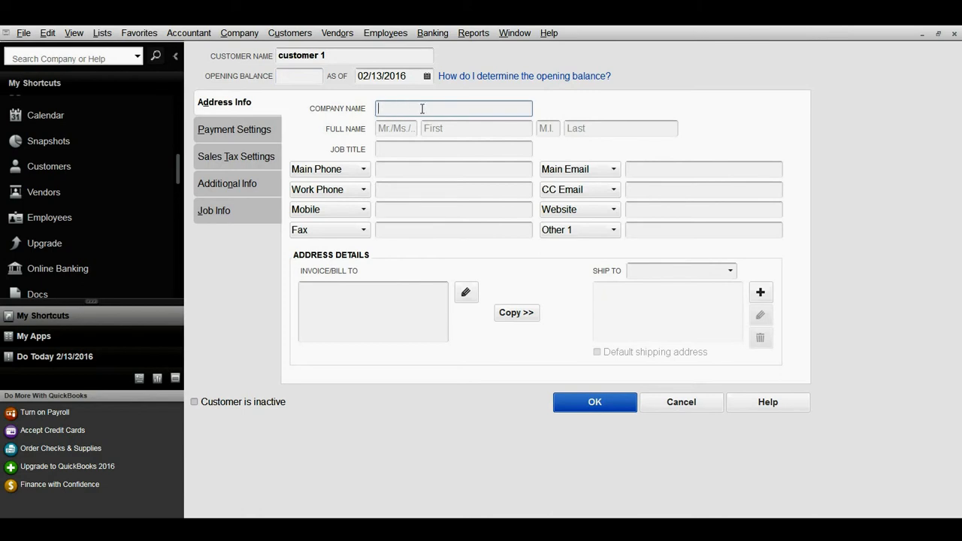
type("Company A")
left_click(333, 55)
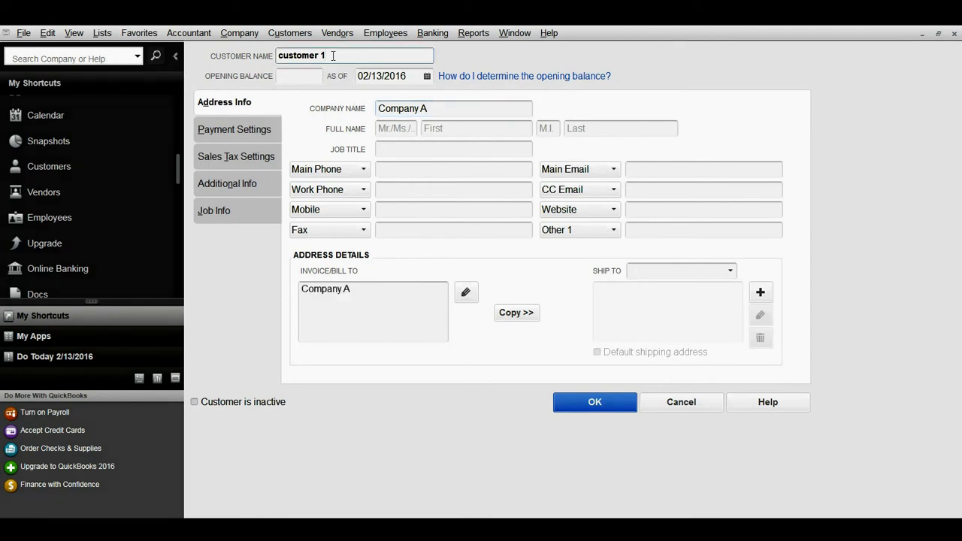
- Replace the customer's company name with "Customer 1"
left_click(438, 108)
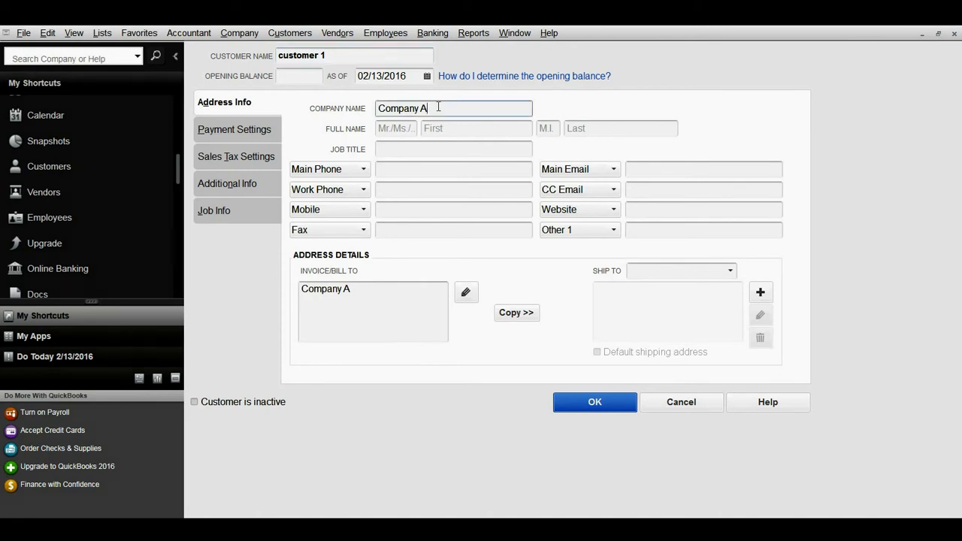
left_click_drag(439, 108, 265, 109)
type("Customer 1")
- Examine the contact fields of the address info, including the phone and email type options, full name and job title
left_click(380, 287)
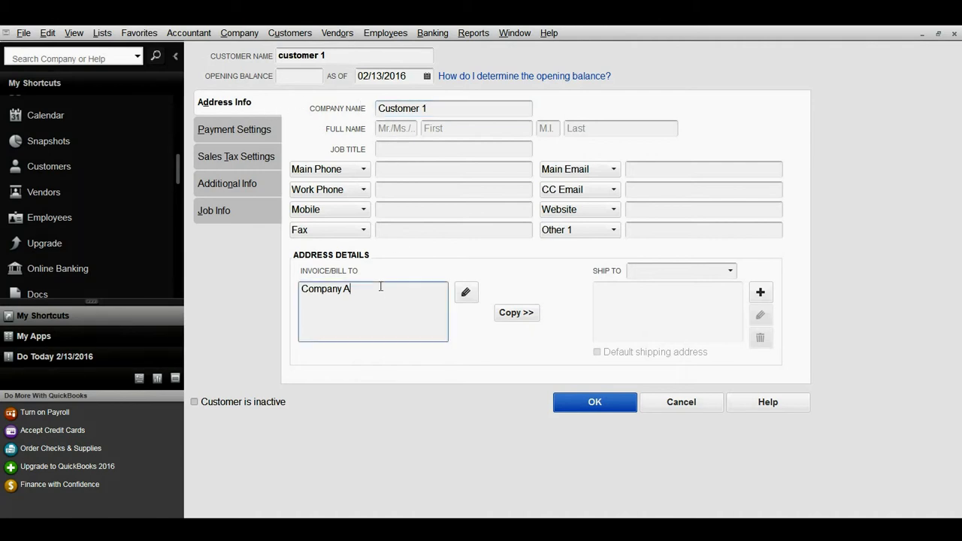
left_click(347, 169)
left_click(347, 168)
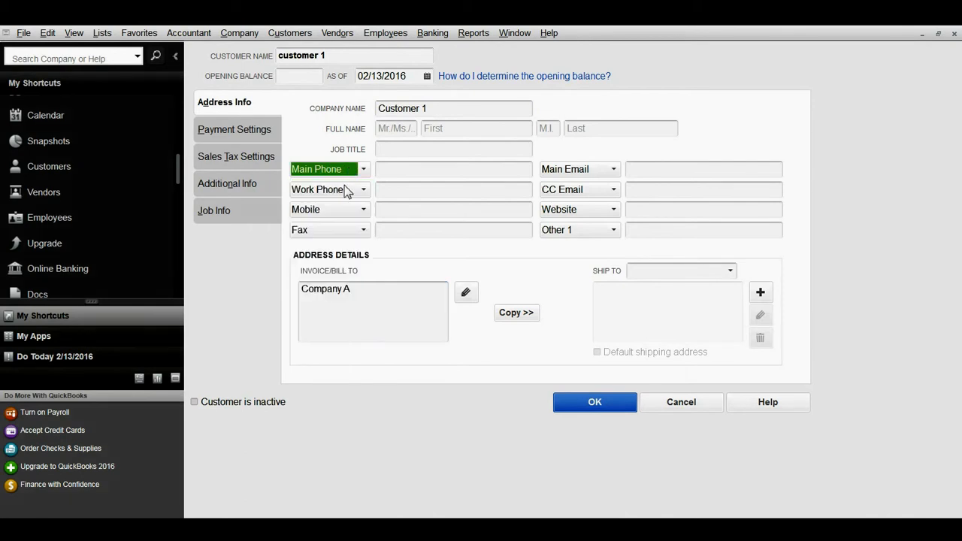
left_click(345, 191)
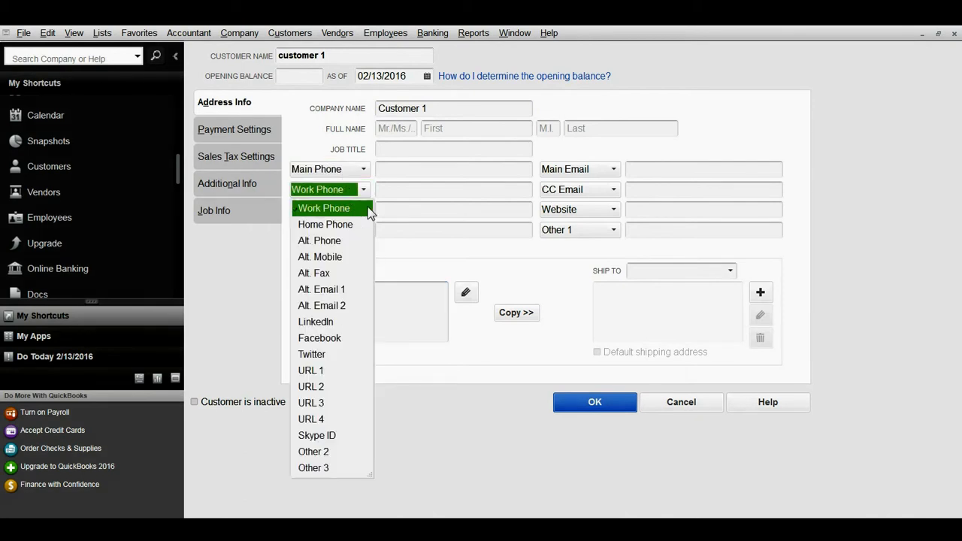
left_click(400, 188)
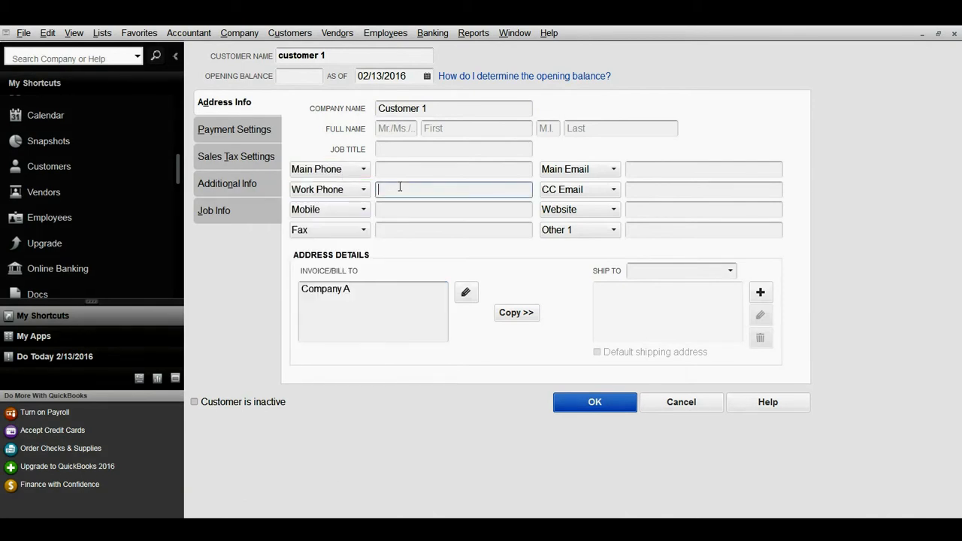
left_click(605, 171)
left_click(607, 170)
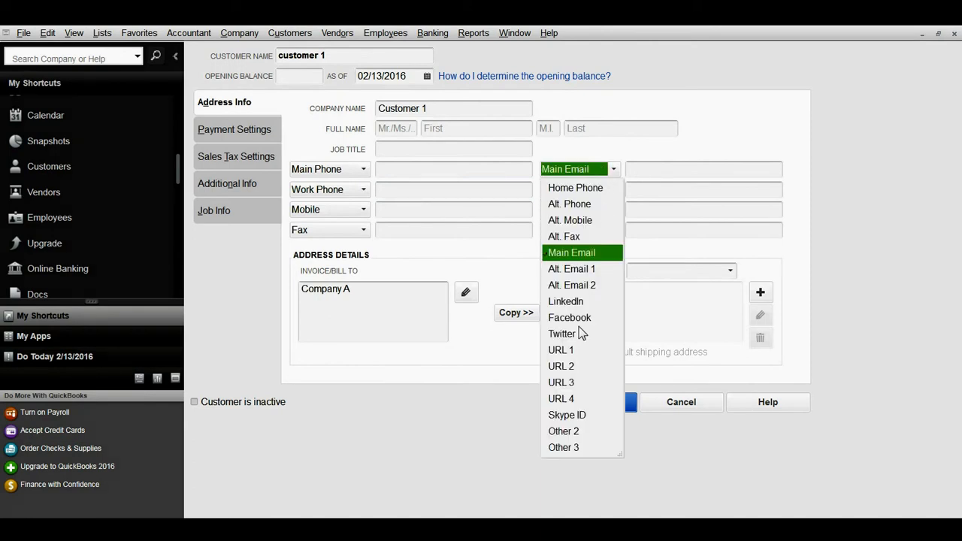
left_click(652, 168)
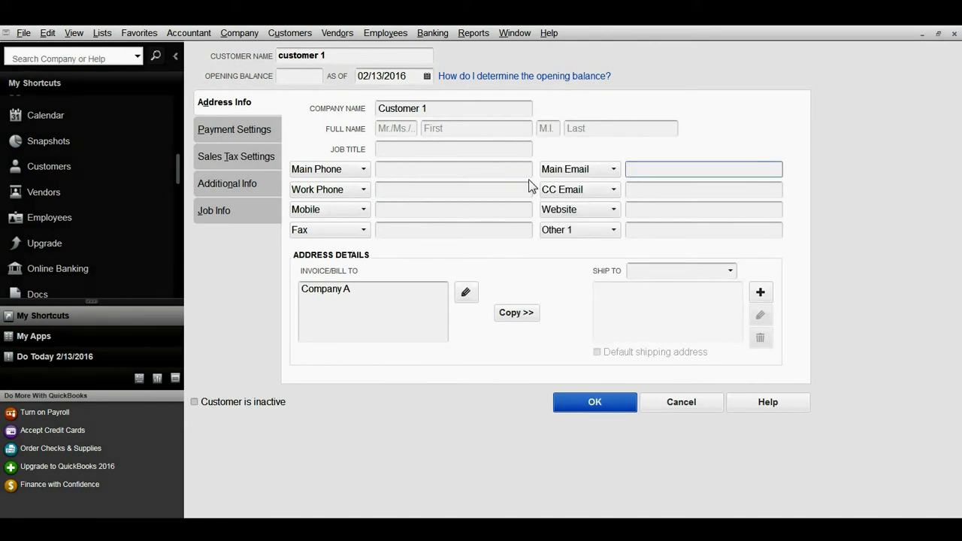
left_click(440, 126)
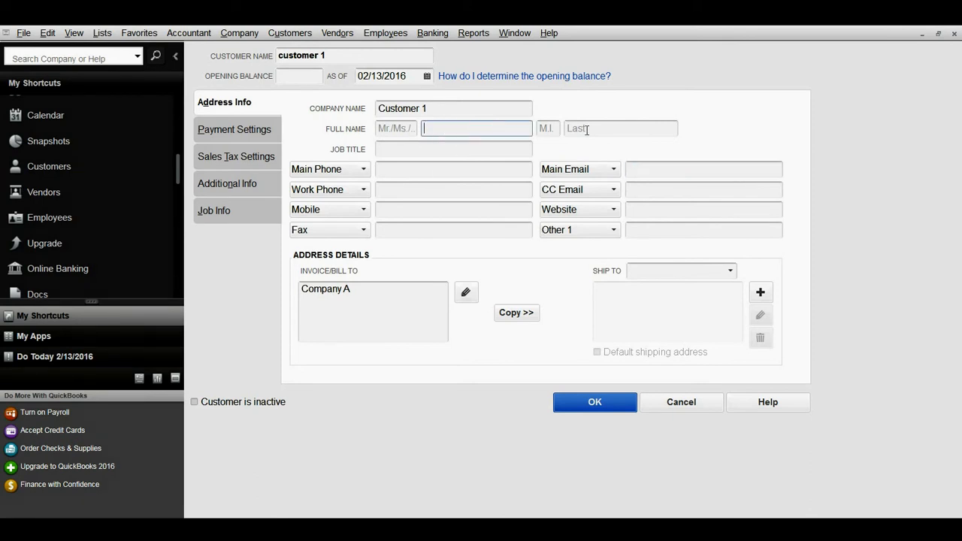
left_click(418, 148)
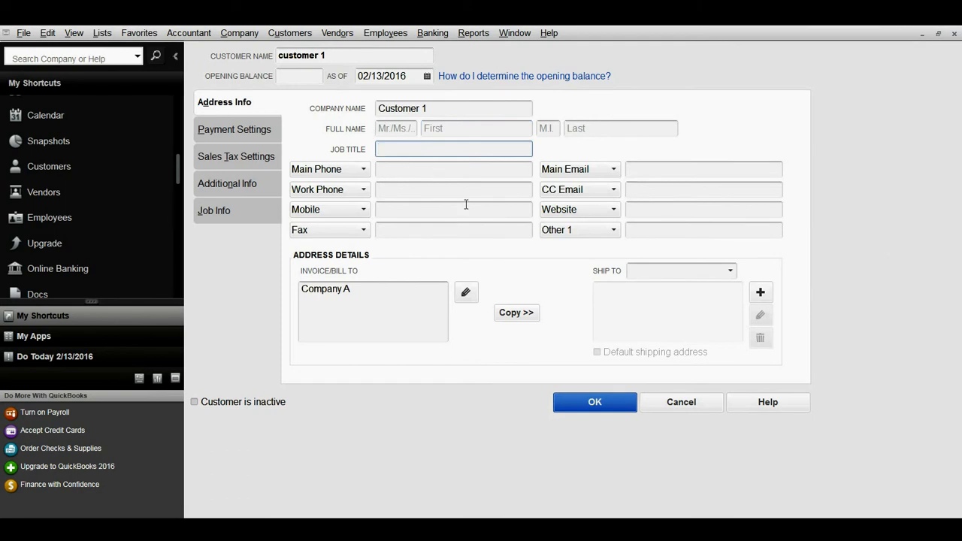
- Add a second line reading "Address" to the customer's invoice/bill-to address
left_click(370, 287)
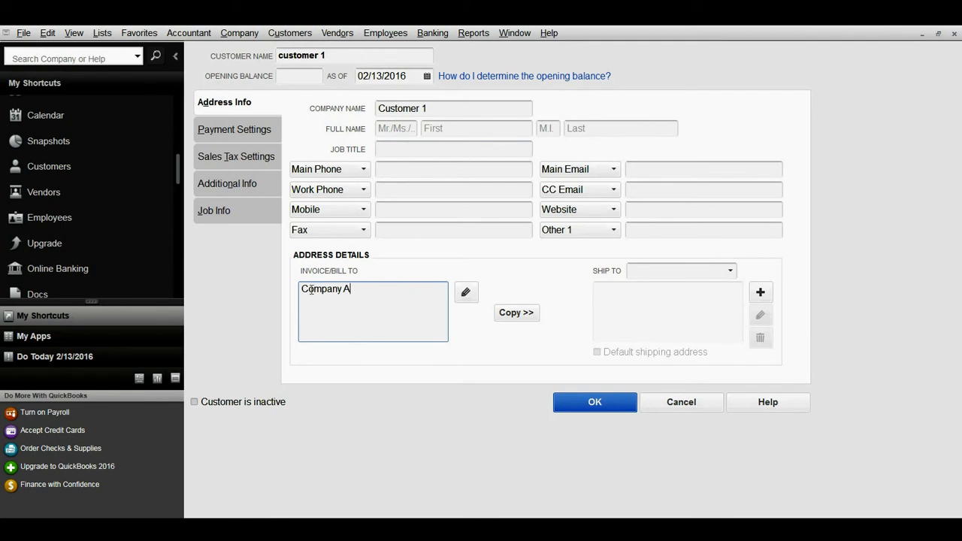
key("Return")
type("Address")
- Copy the billing address to the shipping address as "Ship To 1", kept as the default shipping address
left_click(730, 271)
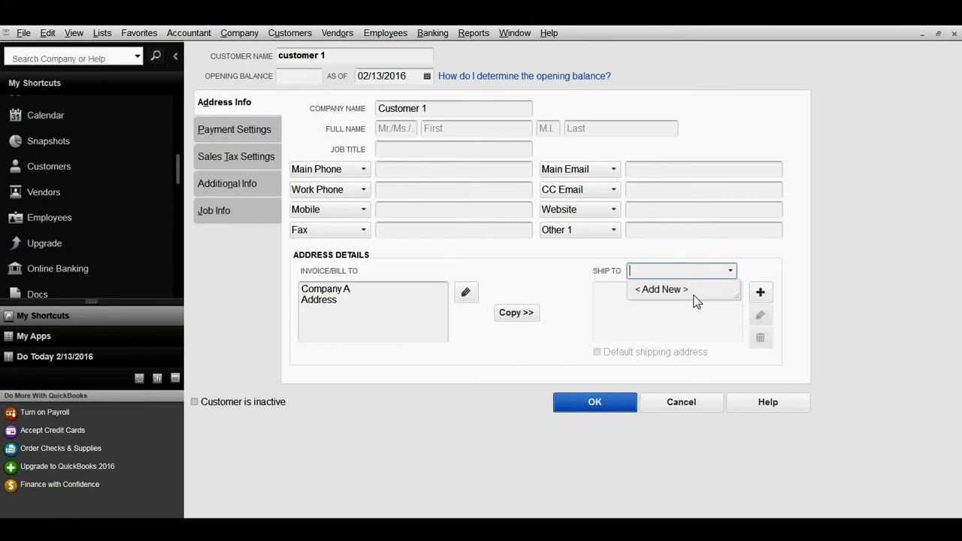
left_click(755, 266)
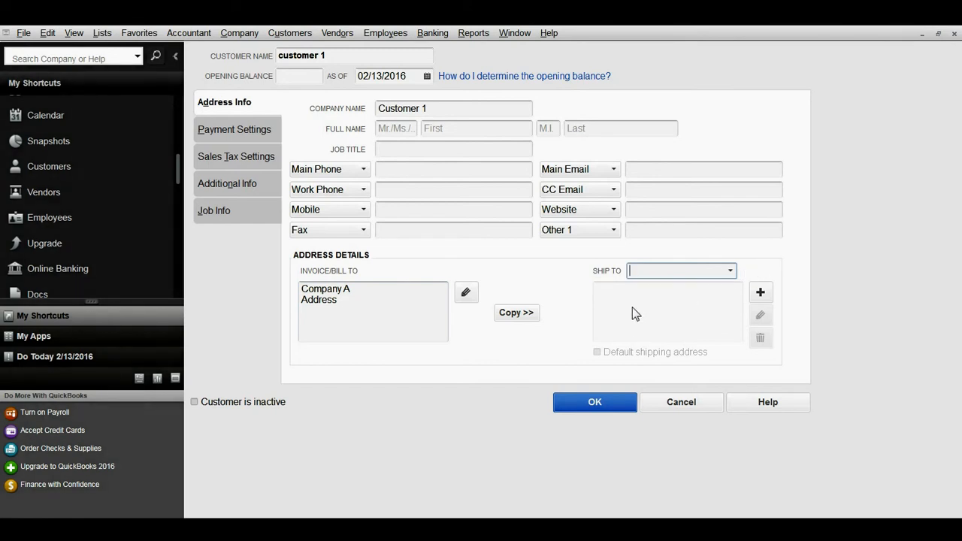
left_click(516, 315)
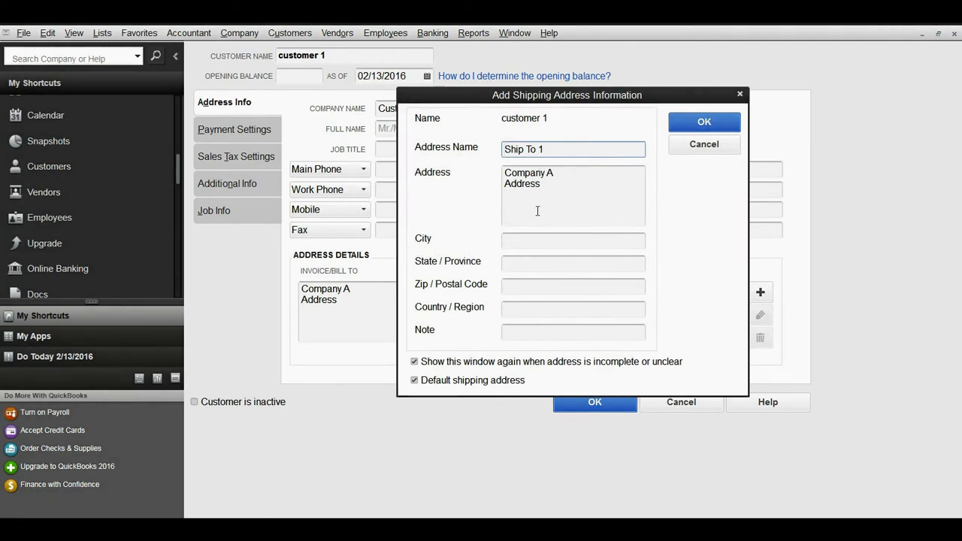
left_click(706, 124)
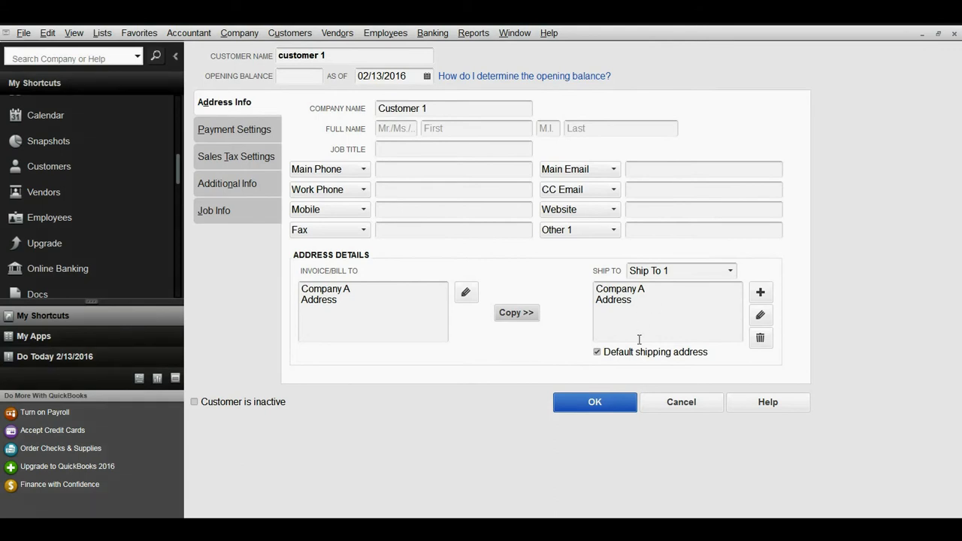
- Set the customer's payment terms to Net 30 and keep the preferred delivery method at None
left_click(242, 136)
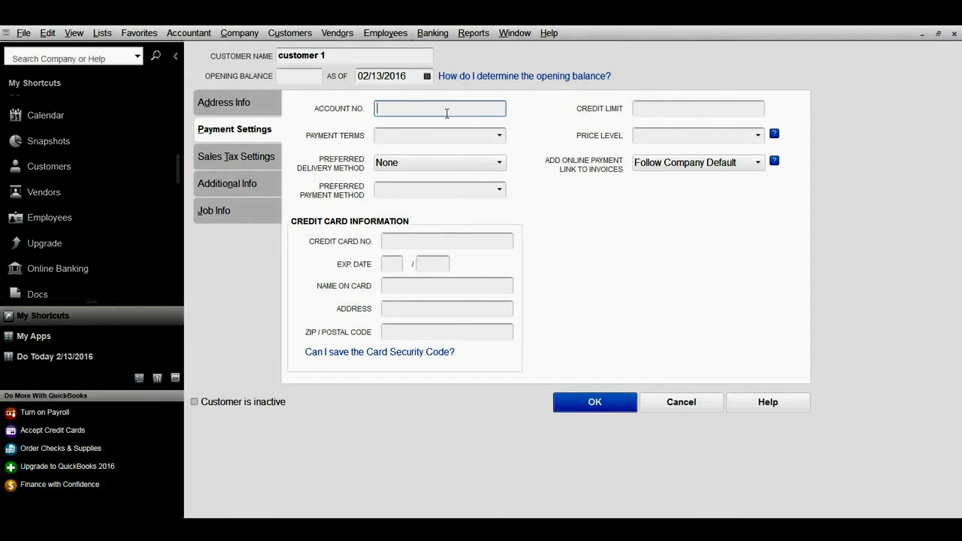
left_click(498, 137)
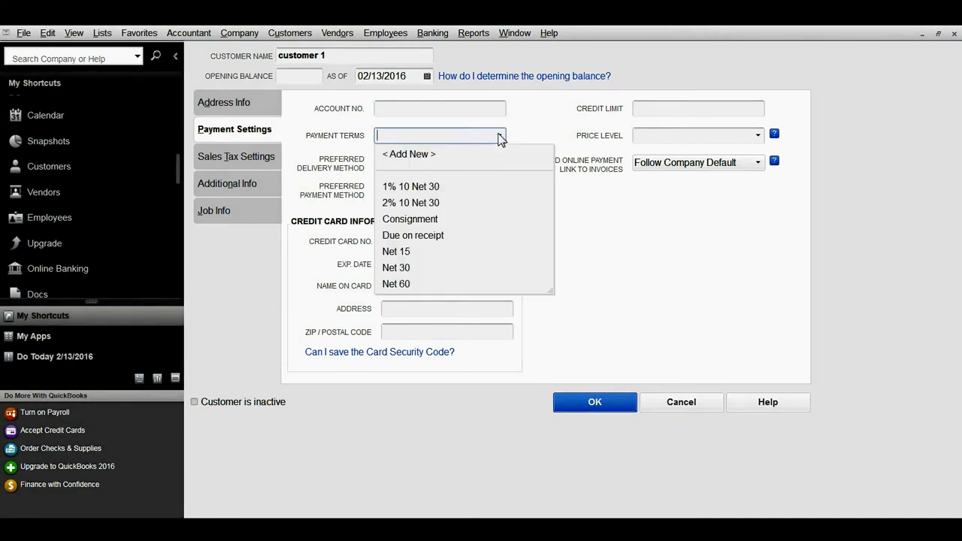
left_click(394, 268)
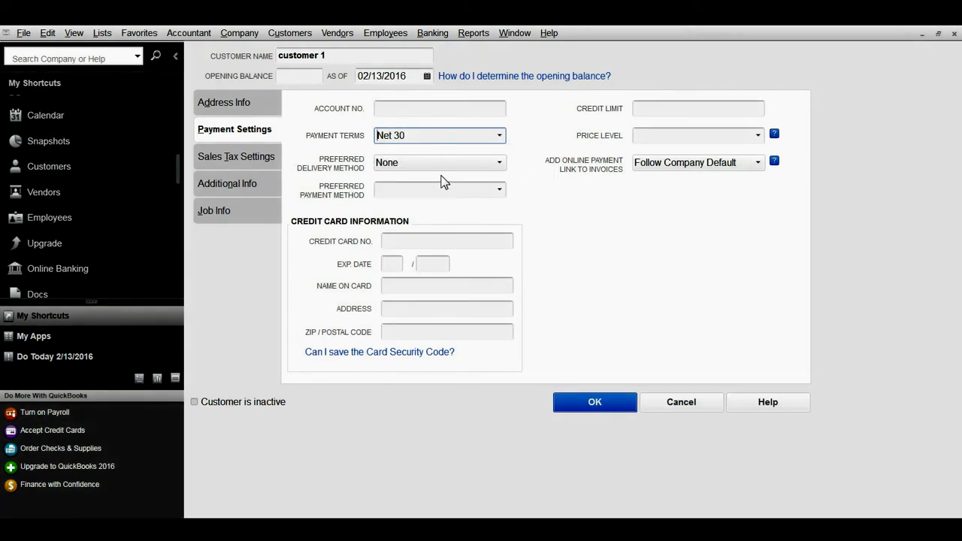
left_click(427, 238)
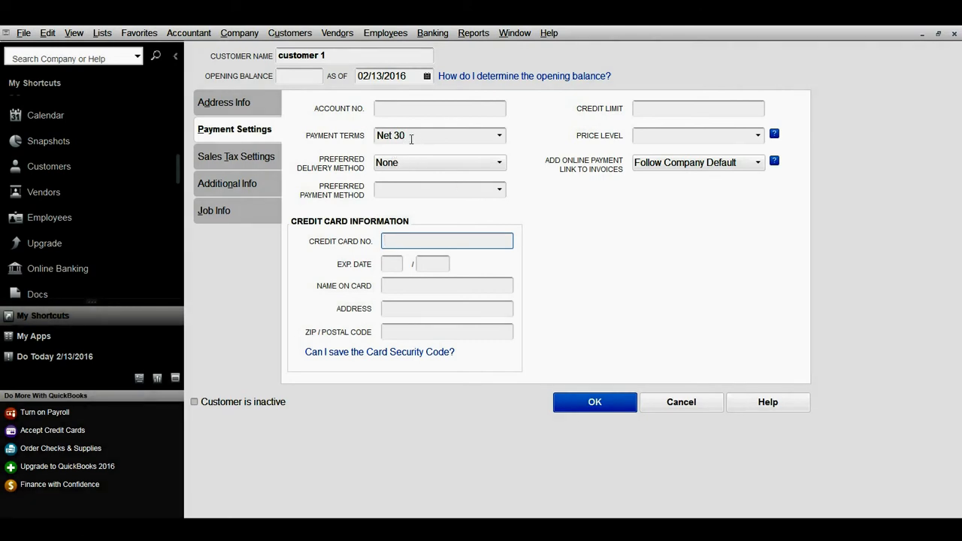
left_click(437, 163)
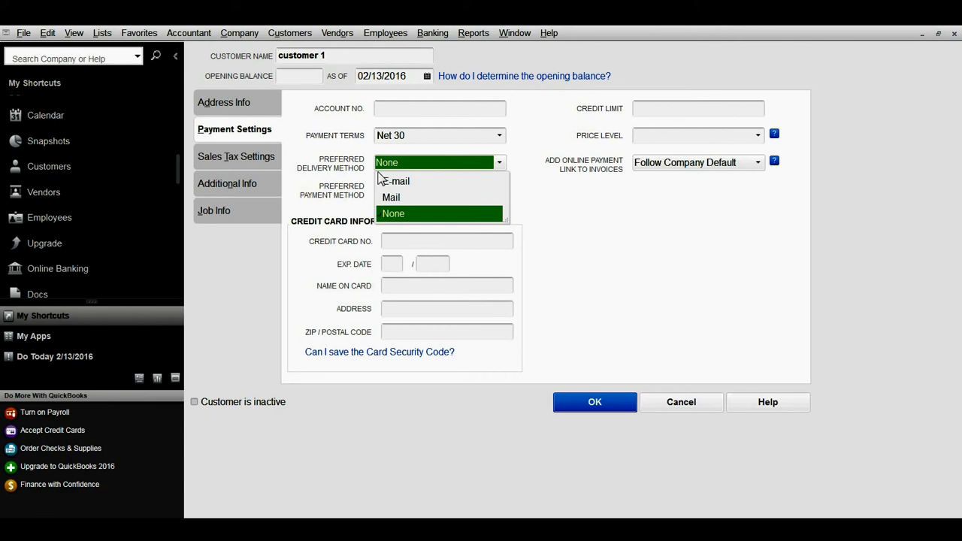
left_click(399, 213)
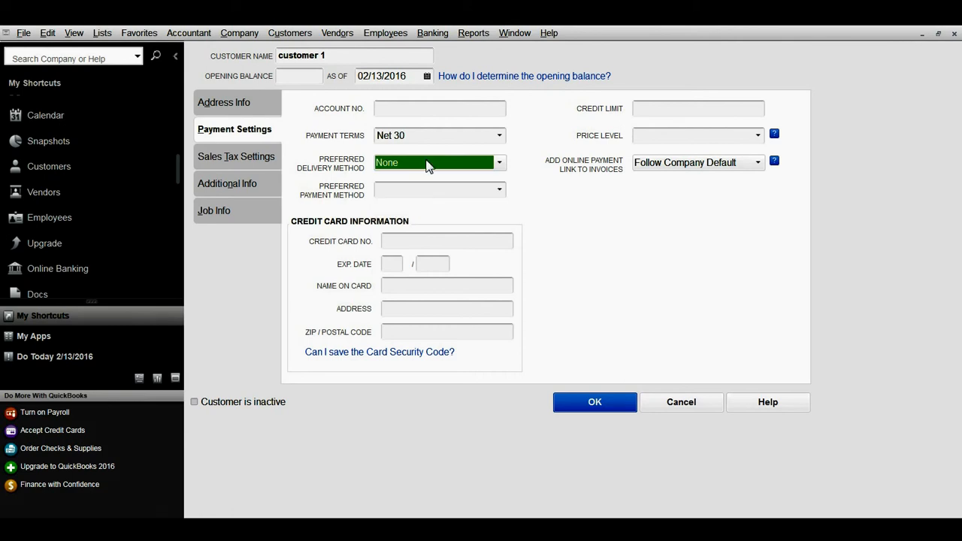
- Examine the customer's sales tax settings, the customer type and rep choices in the additional info, and the job info fields
left_click(254, 163)
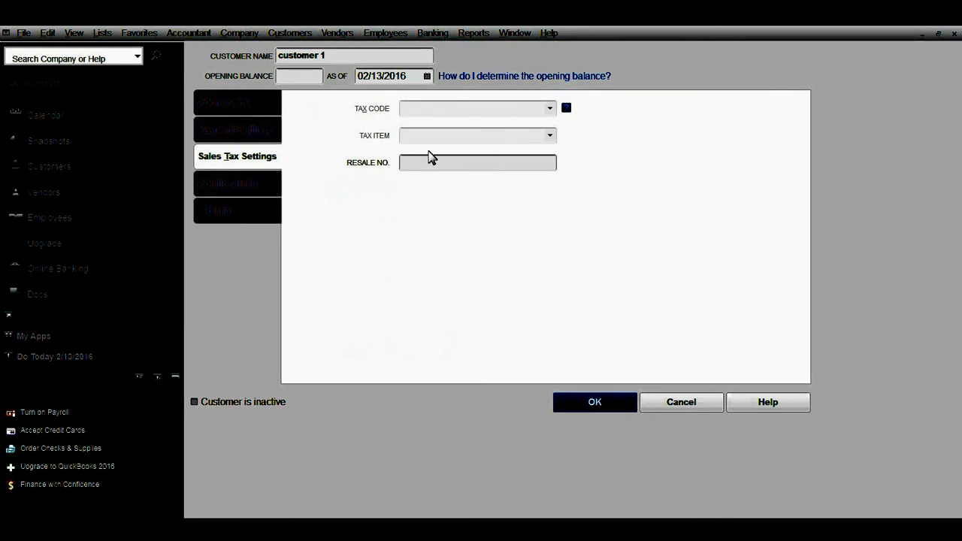
left_click(250, 187)
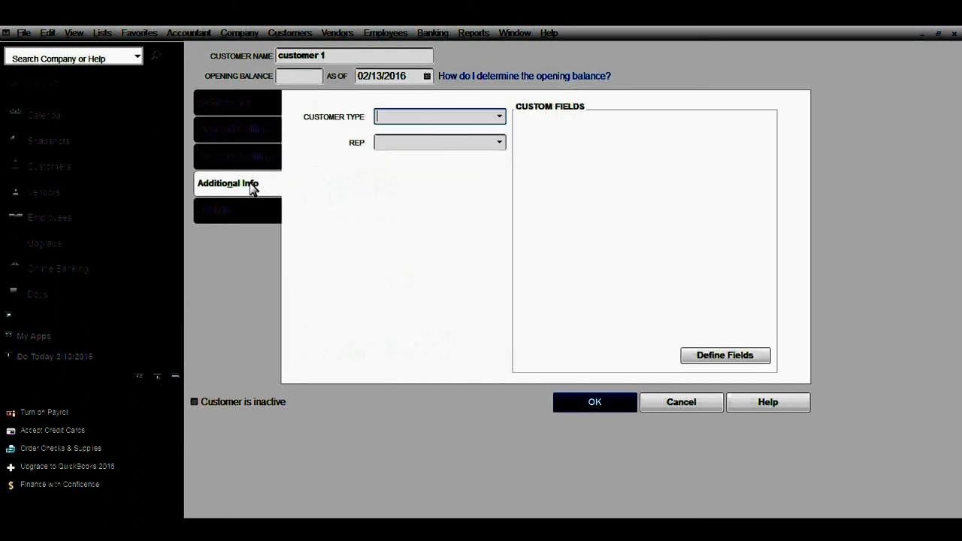
left_click(500, 119)
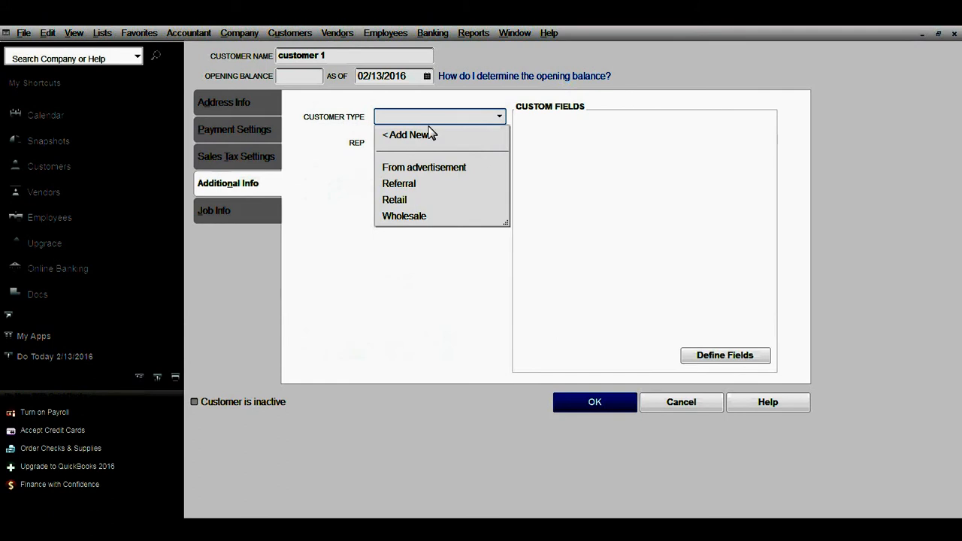
left_click(346, 207)
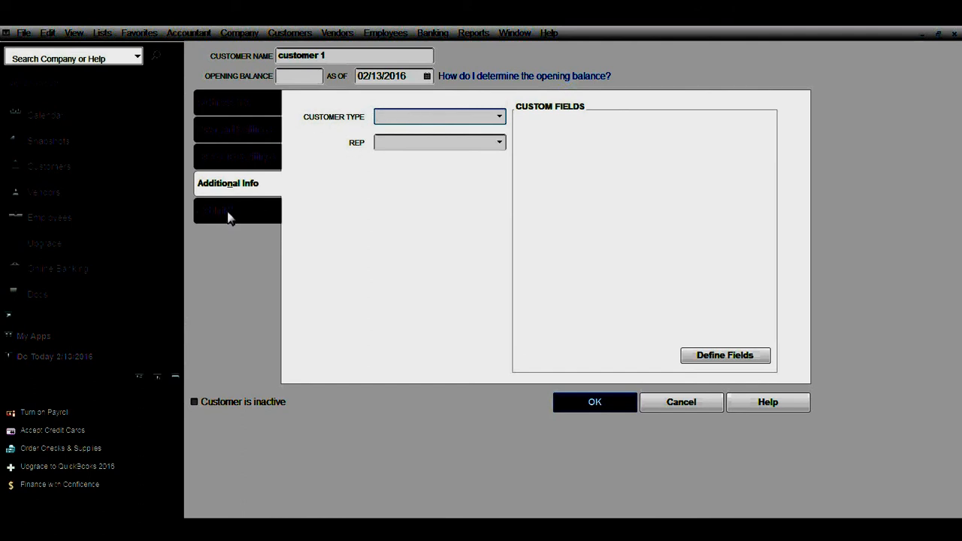
left_click(500, 143)
left_click(500, 142)
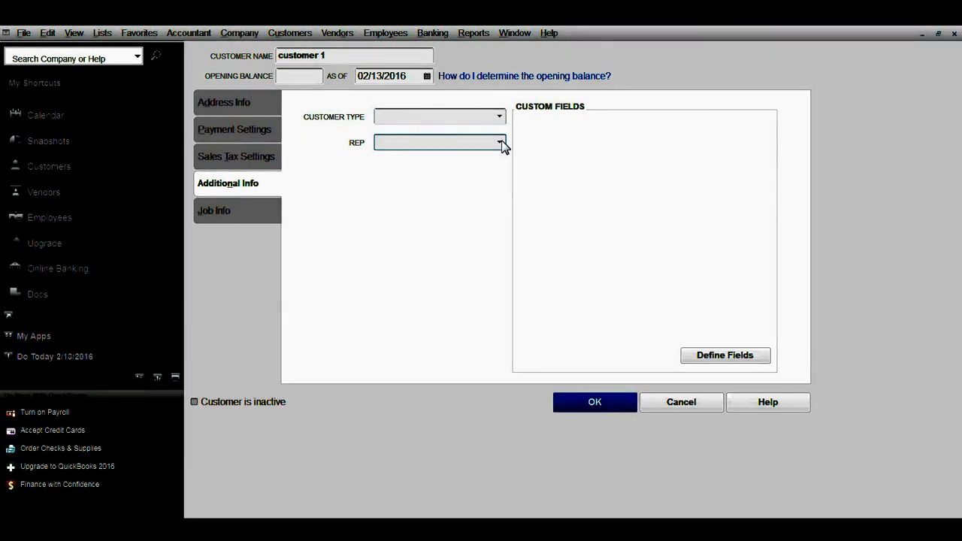
left_click(238, 212)
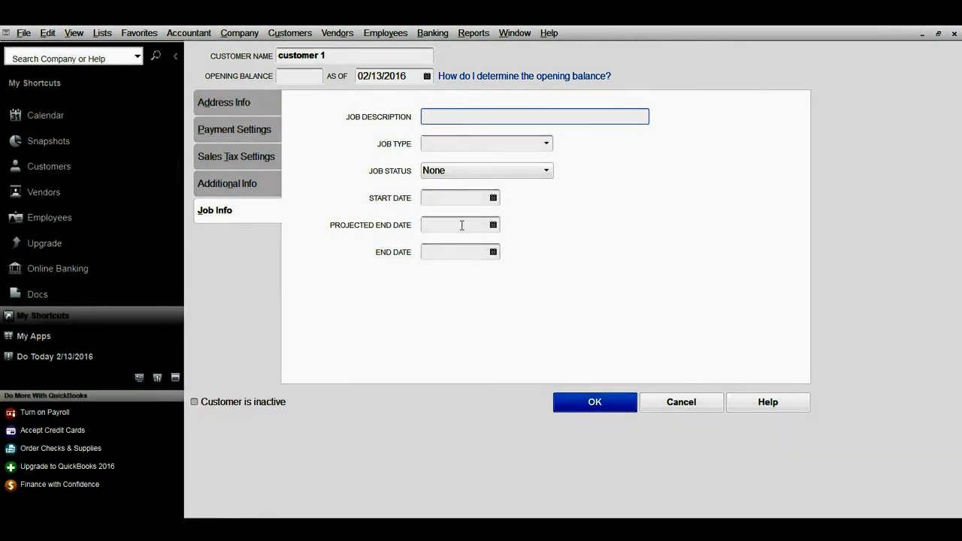
- Save the new customer record and widen the Name column of the customer list
left_click(585, 406)
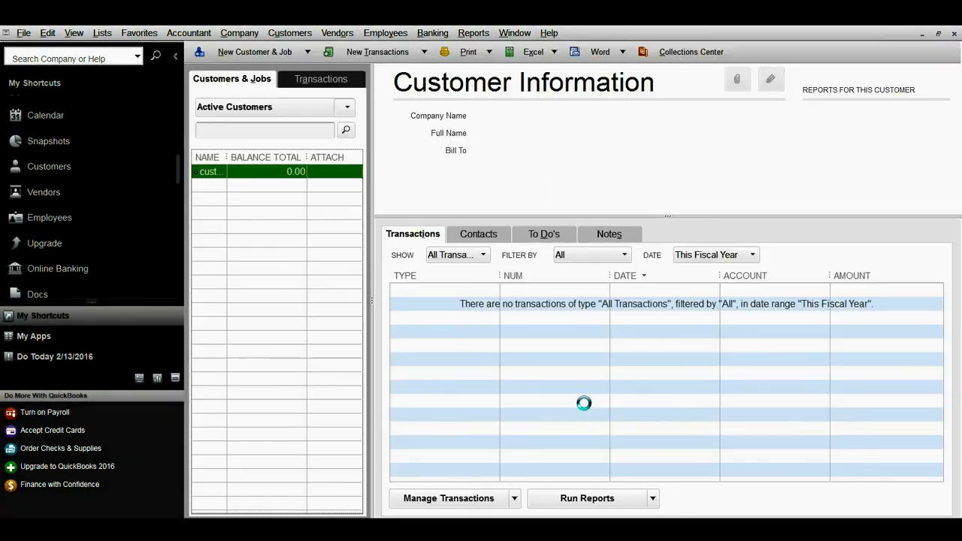
left_click_drag(227, 158, 263, 158)
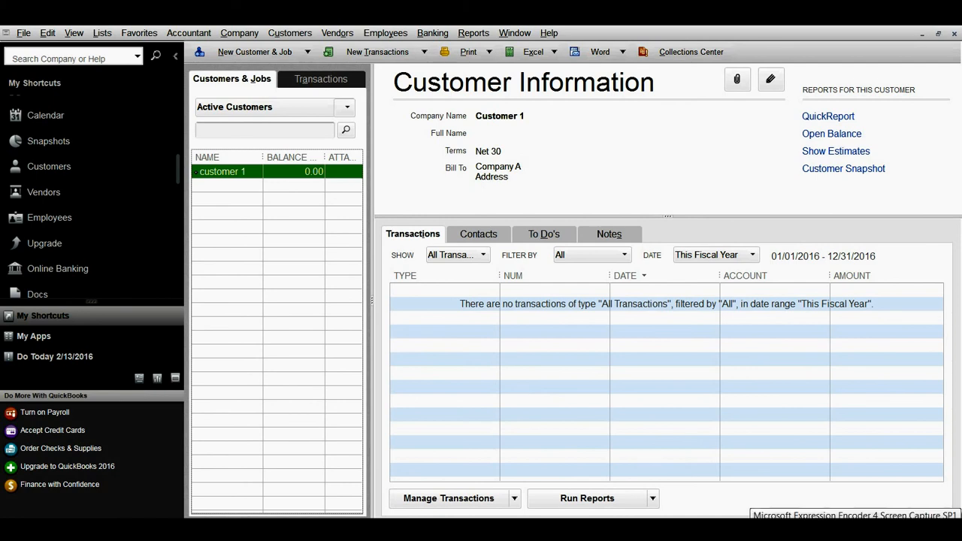
right_click(812, 530)
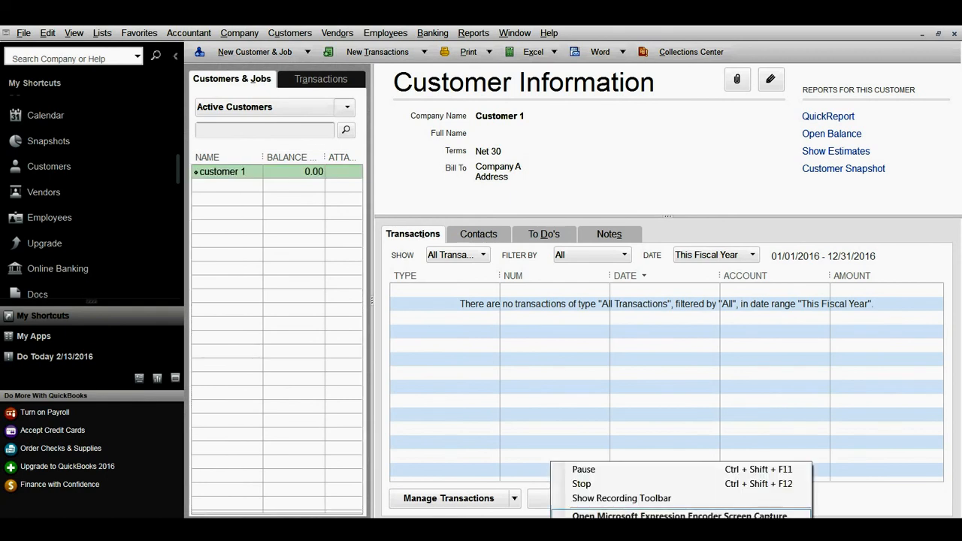